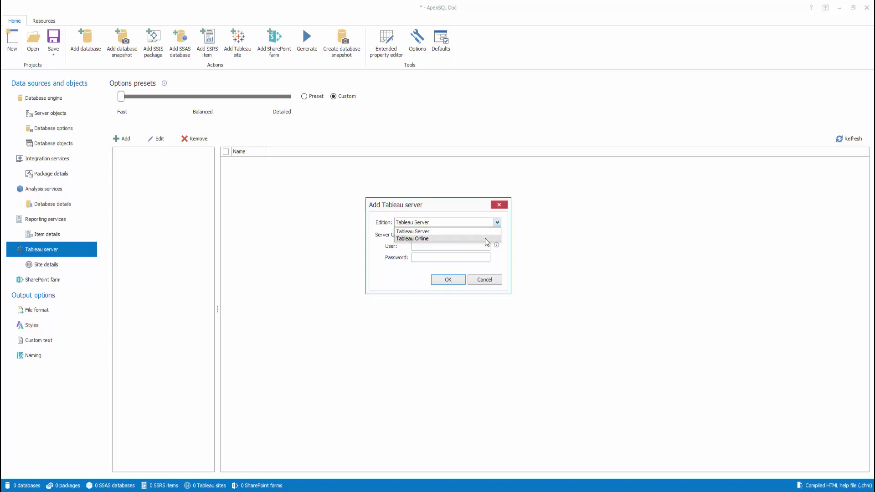
# Set the server edition to Tableau Online and click into the Site and User fields
pyautogui.click(486, 238)
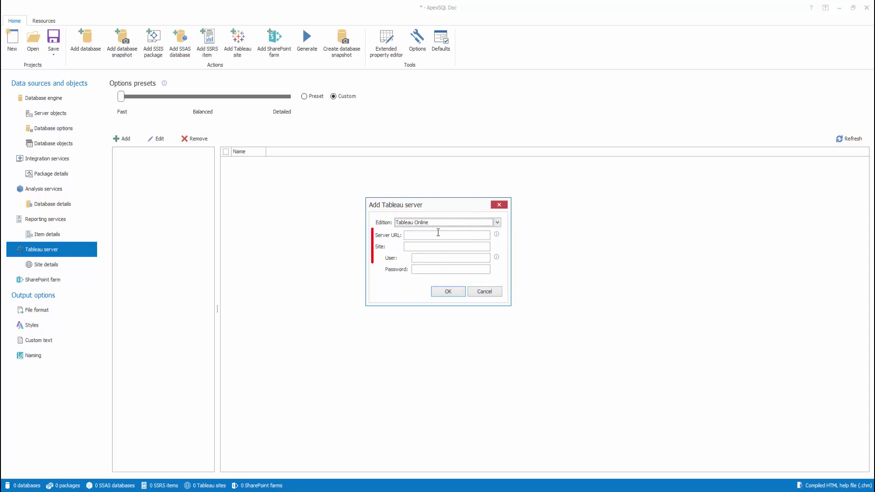
pyautogui.click(411, 237)
pyautogui.click(409, 246)
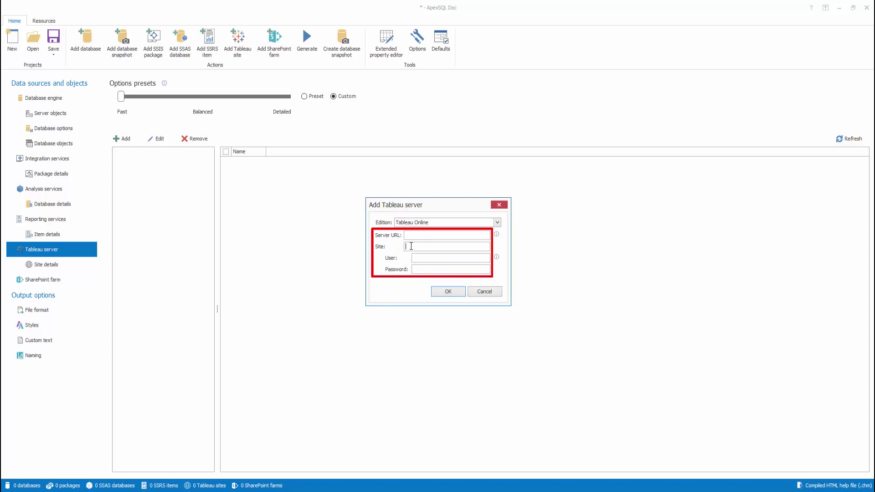
pyautogui.click(419, 258)
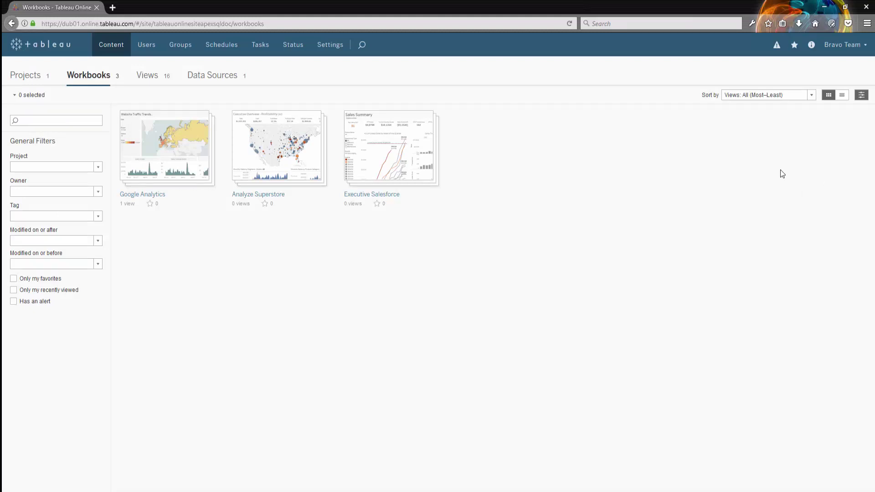
# Open My Account Settings and copy the host dub01.online.tableau.com from the page address
pyautogui.click(847, 45)
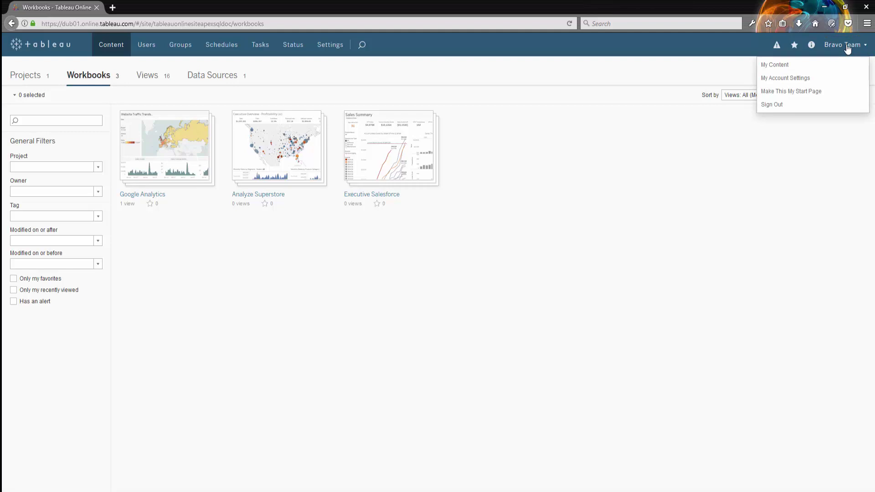
pyautogui.click(806, 80)
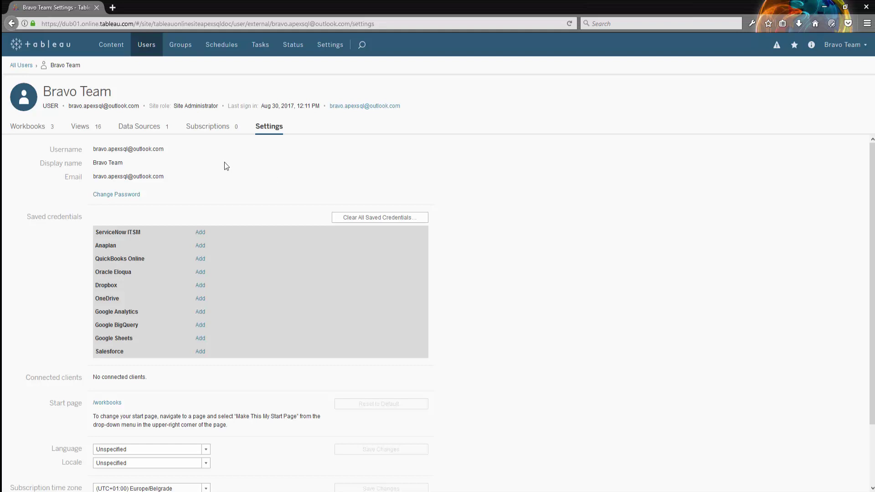
pyautogui.click(62, 23)
pyautogui.moveTo(63, 24); pyautogui.dragTo(135, 23)
pyautogui.hotkey('ctrl', 'c')
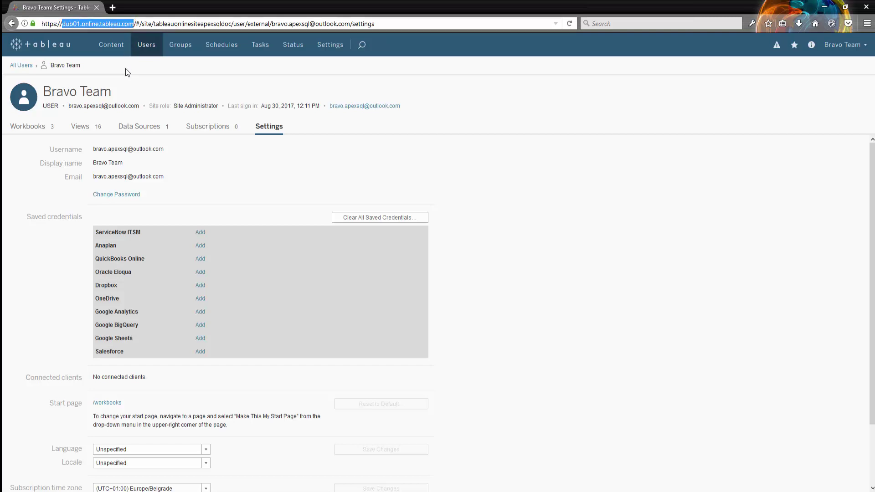
pyautogui.click(481, 491)
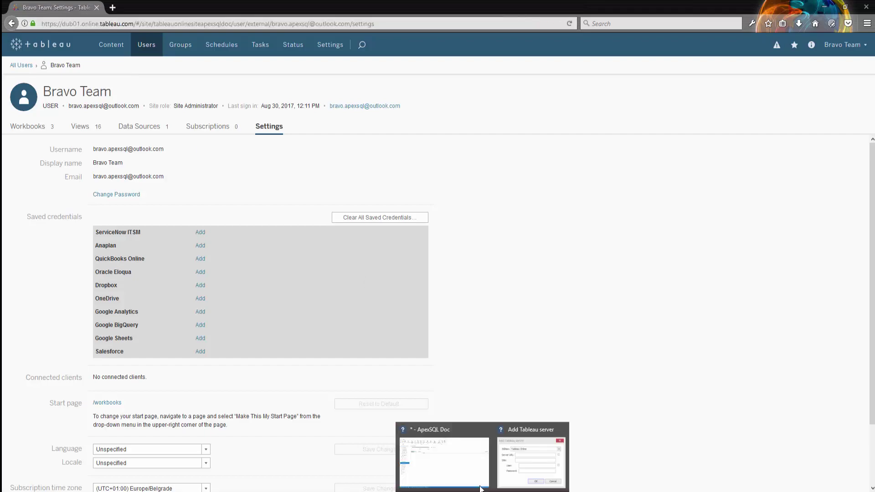
pyautogui.click(529, 452)
# Fill in server dub01.online.tableau.com and site tableauonlinesiteapexsqldoc, copied from the browser address
pyautogui.click(426, 237)
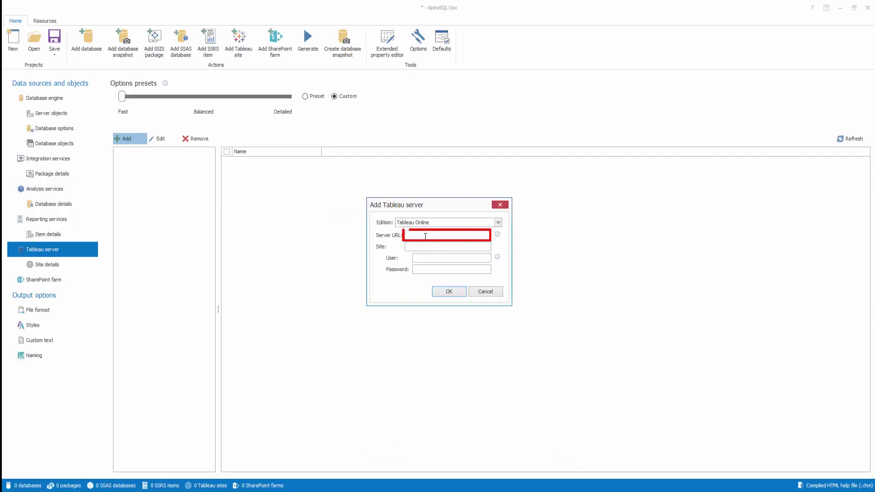
pyautogui.hotkey('ctrl', 'v')
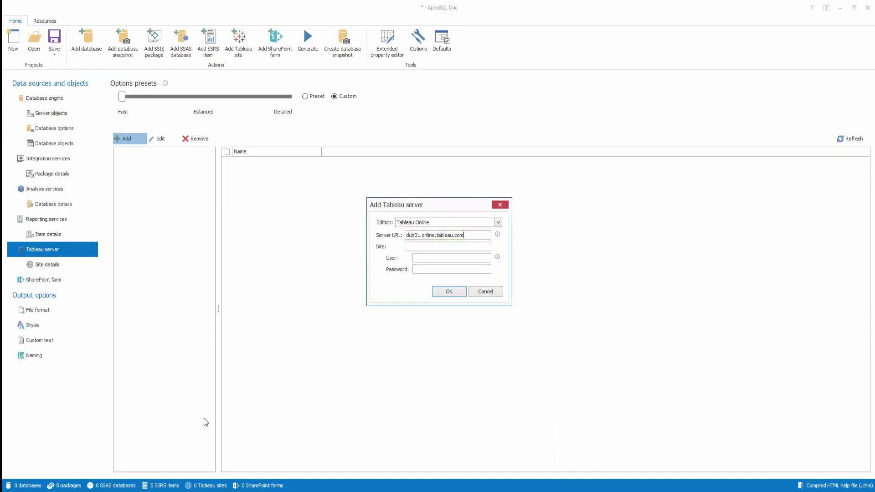
pyautogui.click(223, 491)
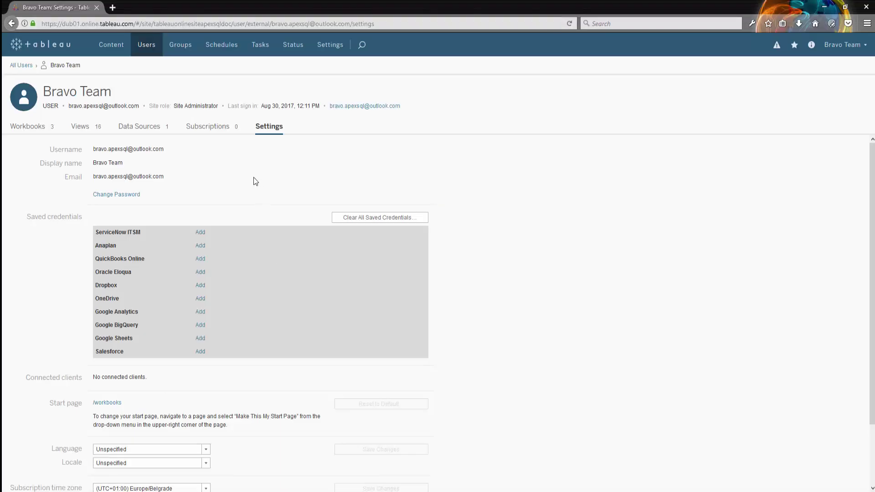
pyautogui.click(142, 24)
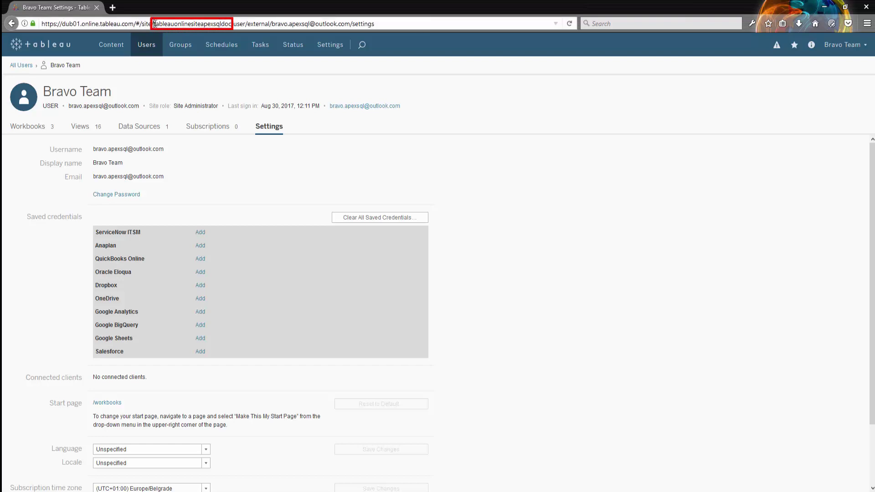
pyautogui.moveTo(153, 23); pyautogui.dragTo(232, 24)
pyautogui.hotkey('ctrl', 'c')
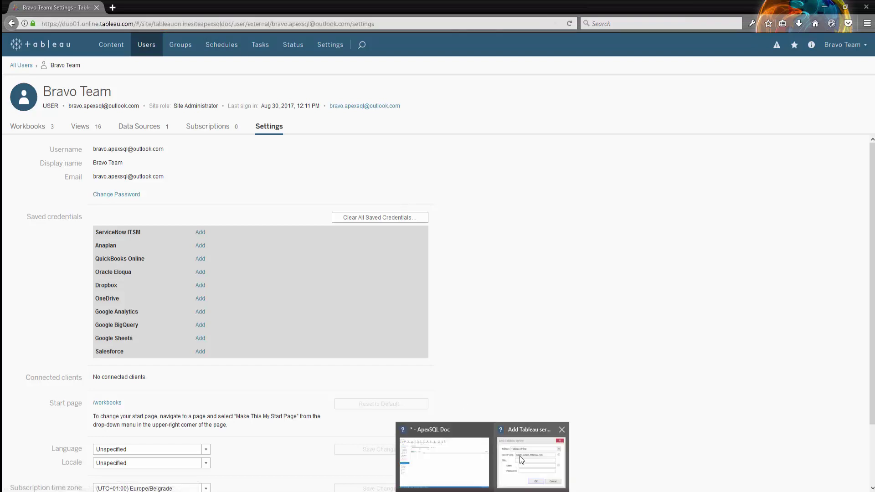
pyautogui.click(532, 452)
pyautogui.click(418, 248)
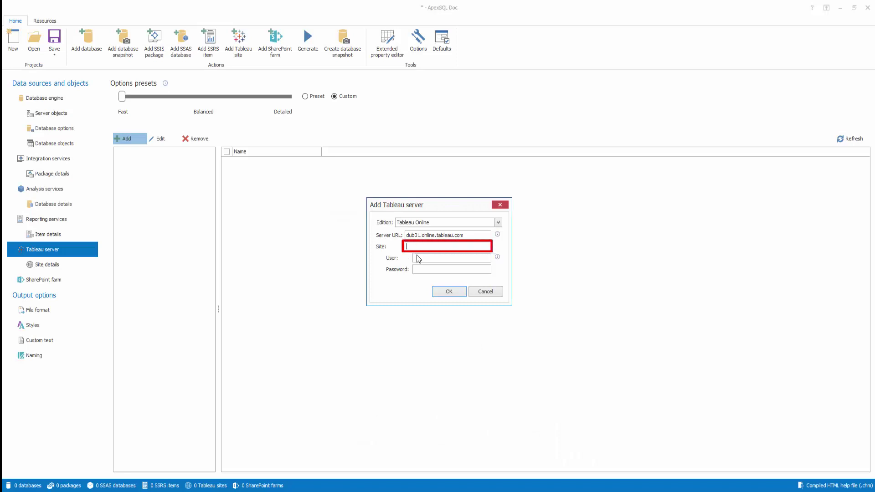
pyautogui.hotkey('ctrl', 'v')
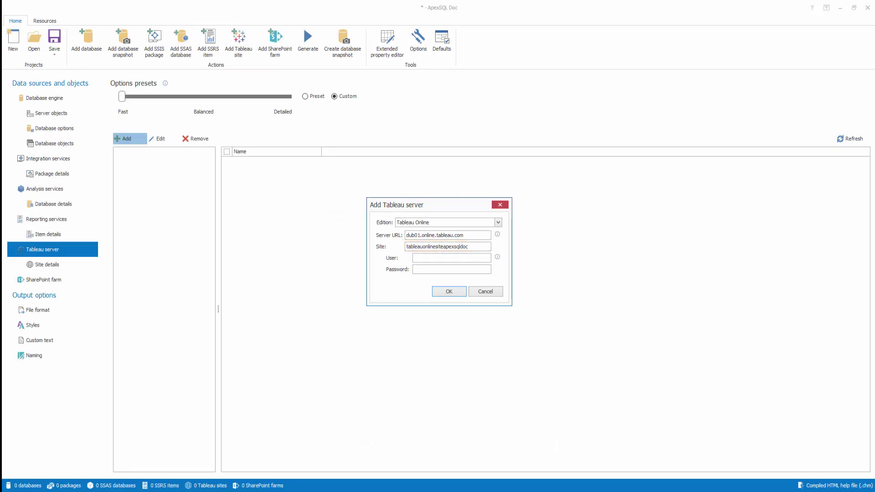
# Enter the account's e-mail and password and confirm the new Tableau server connection
pyautogui.click(454, 261)
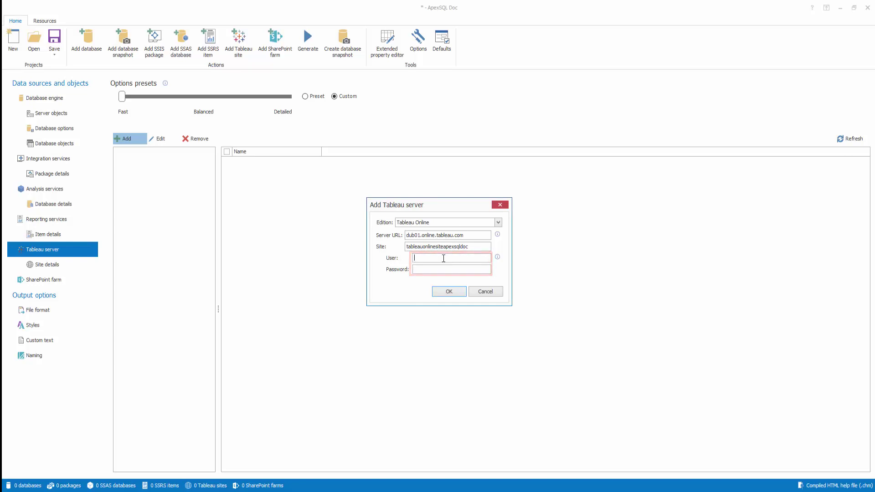
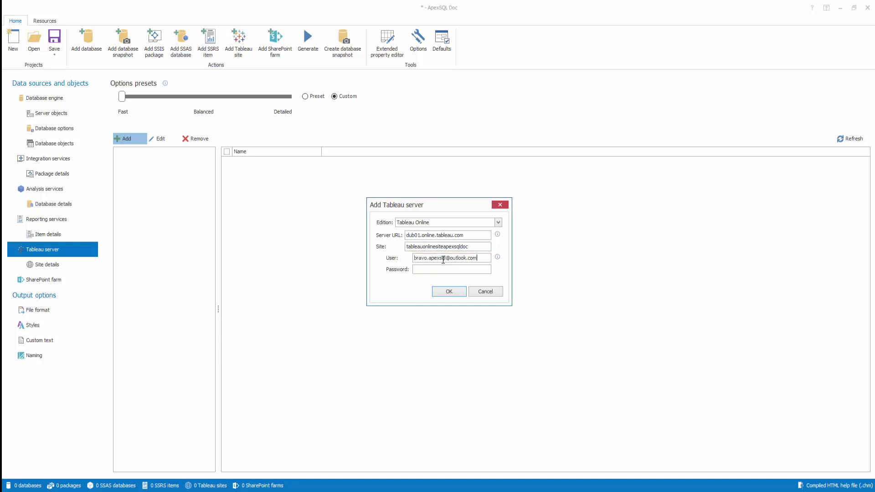
pyautogui.click(443, 270)
pyautogui.write('*********')
pyautogui.click(454, 293)
pyautogui.click(80, 491)
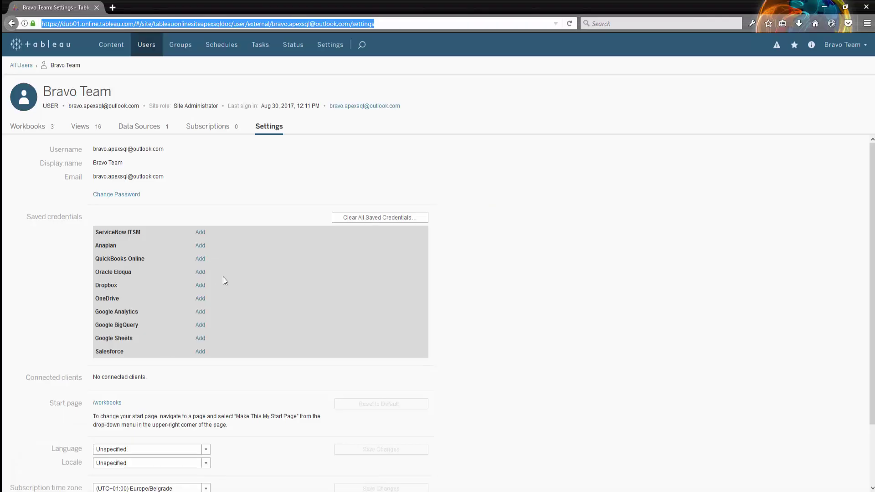
pyautogui.click(210, 181)
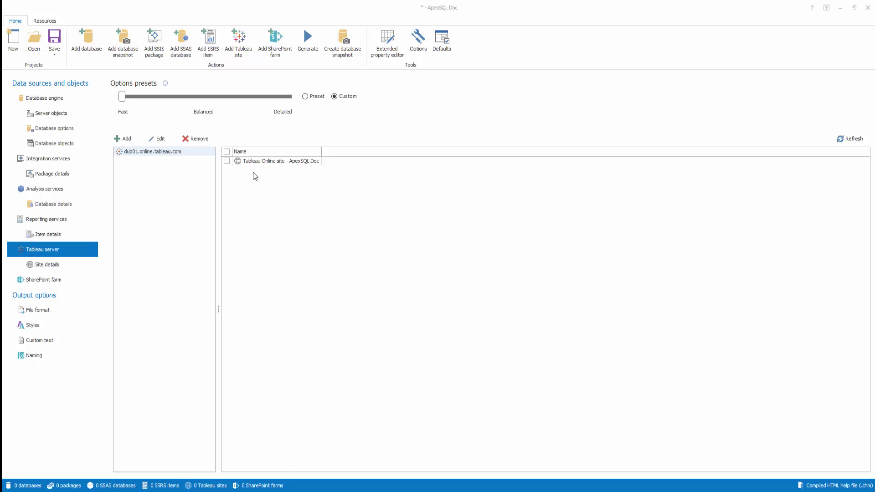
# Check 'Tableau Online site - ApexSQL Doc' in the Name list so 1 site is counted
pyautogui.click(227, 161)
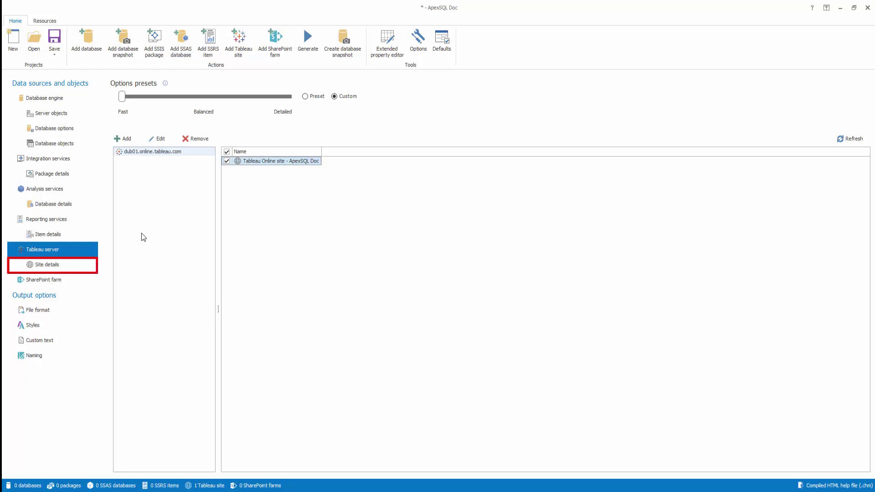
# Show the Site details options, with Projects and Data sources through Subscriptions all checked
pyautogui.click(52, 266)
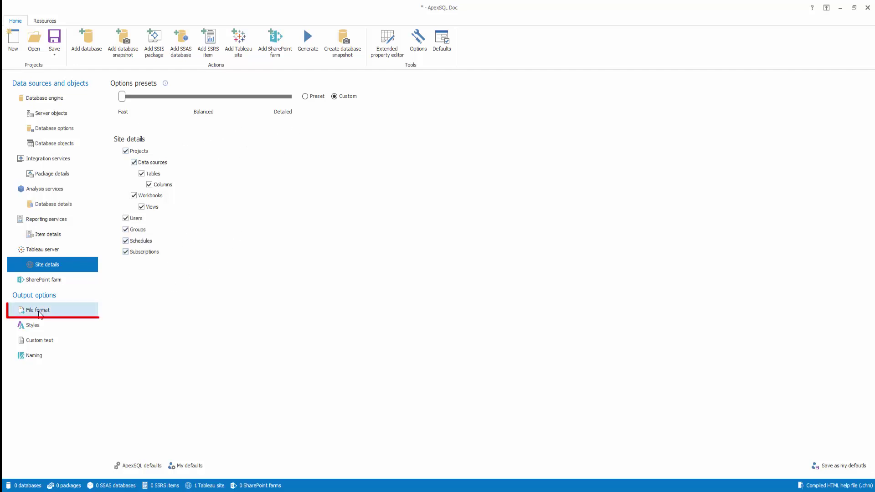
# Keep Compiled HTML (.chm) as the file format, then generate and save the documentation
pyautogui.click(38, 310)
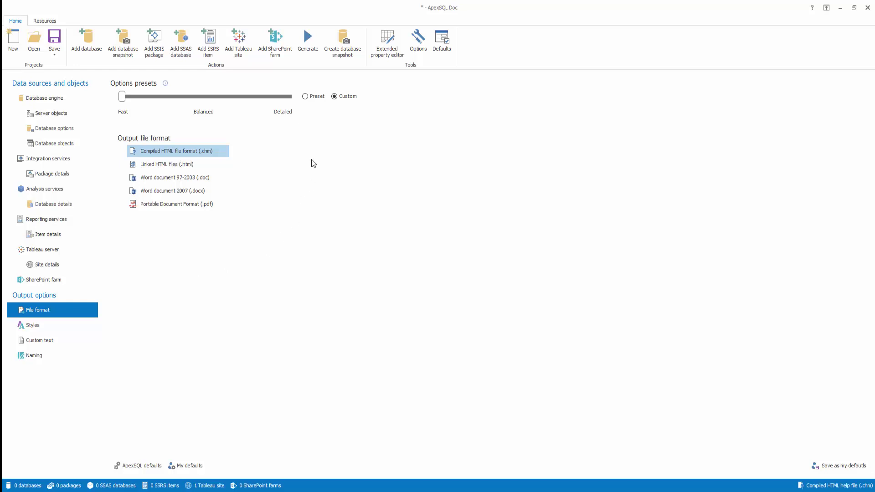
pyautogui.click(305, 50)
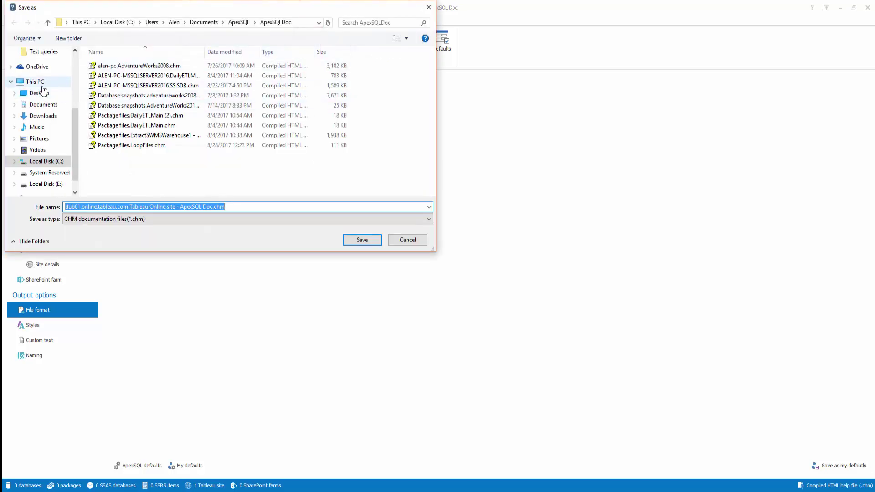
pyautogui.click(354, 240)
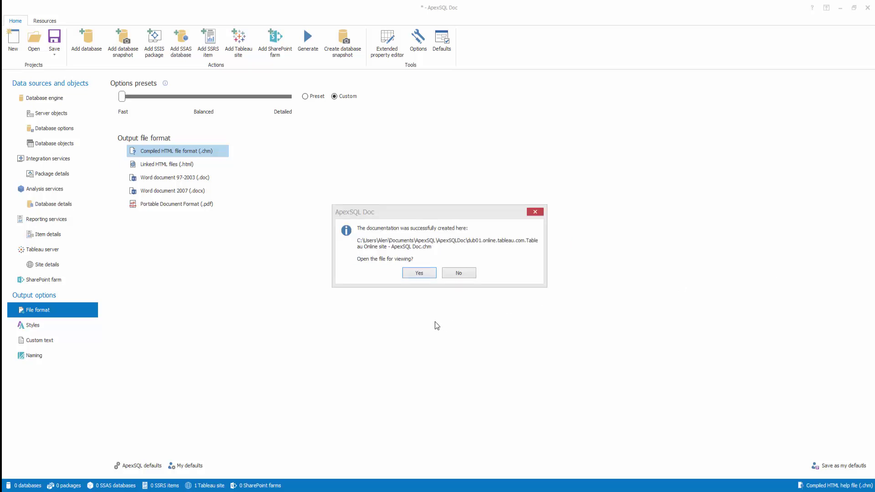
# Answer Yes in the success message to open the generated .chm documentation
pyautogui.click(406, 223)
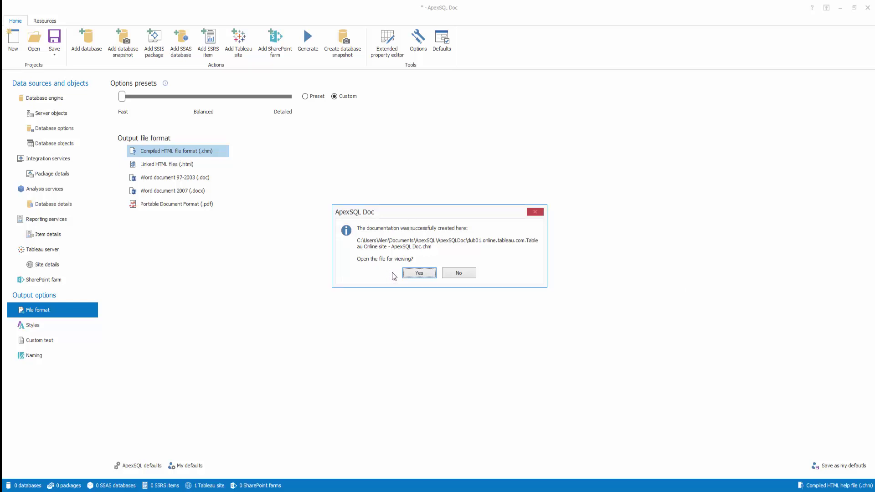
pyautogui.click(419, 275)
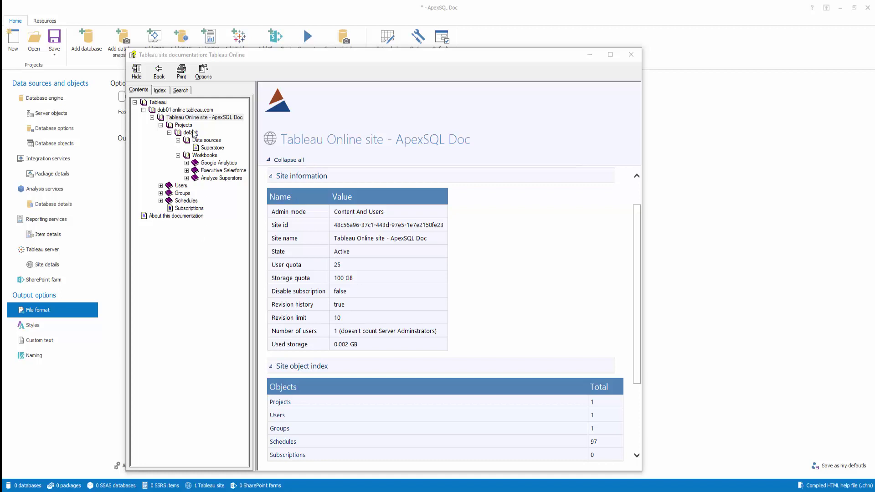
# Show the Google Analytics workbook's page and open its 'Executive Overview - Profitability' preview image
pyautogui.click(215, 165)
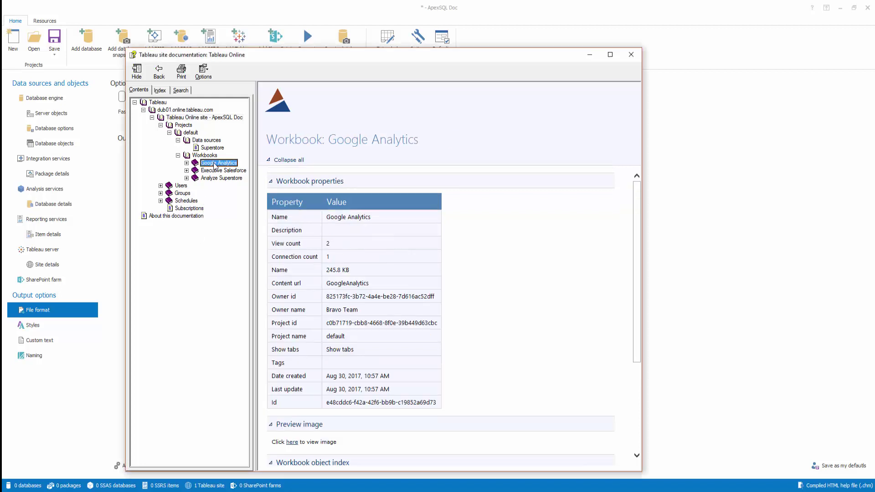
pyautogui.scroll(-2, 458, 322)
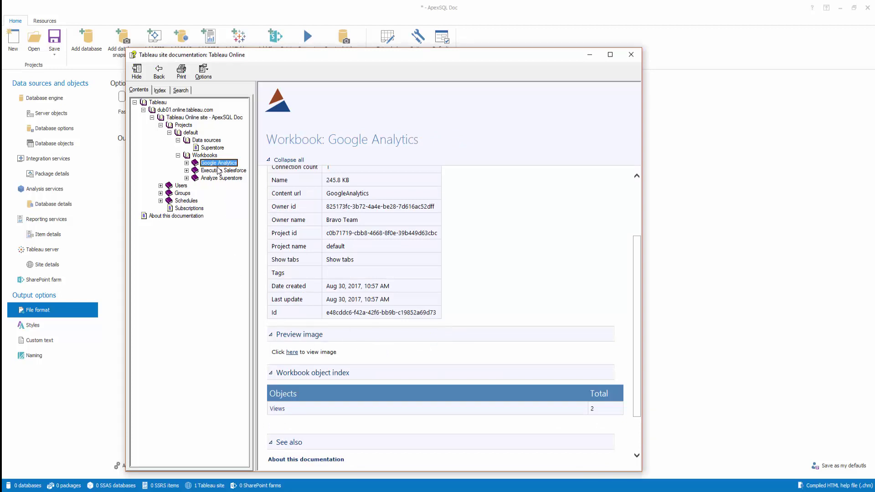
pyautogui.scroll(-2, 295, 359)
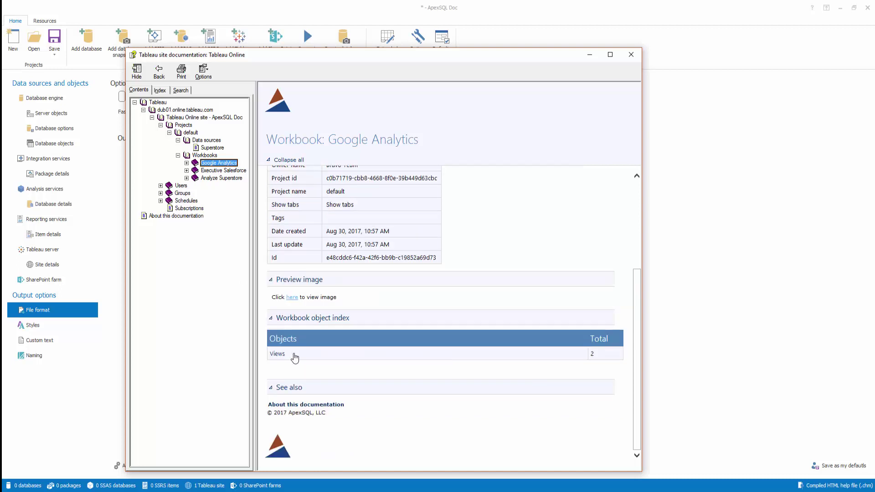
pyautogui.click(292, 298)
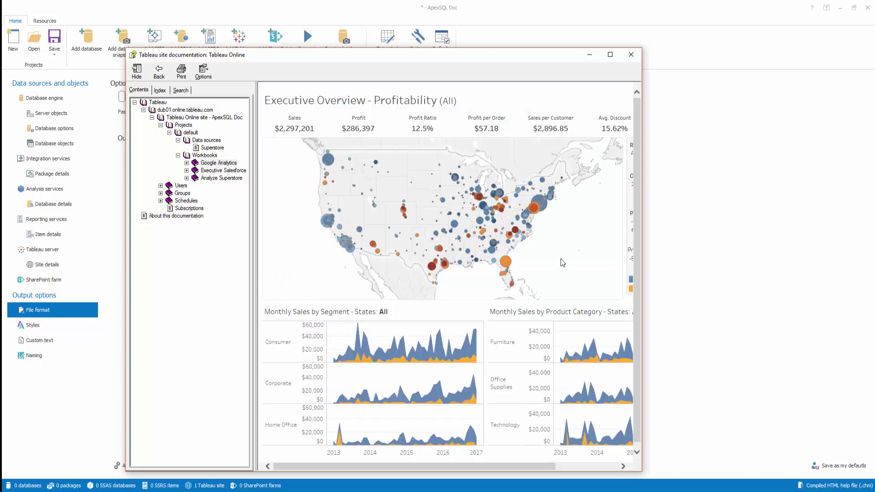